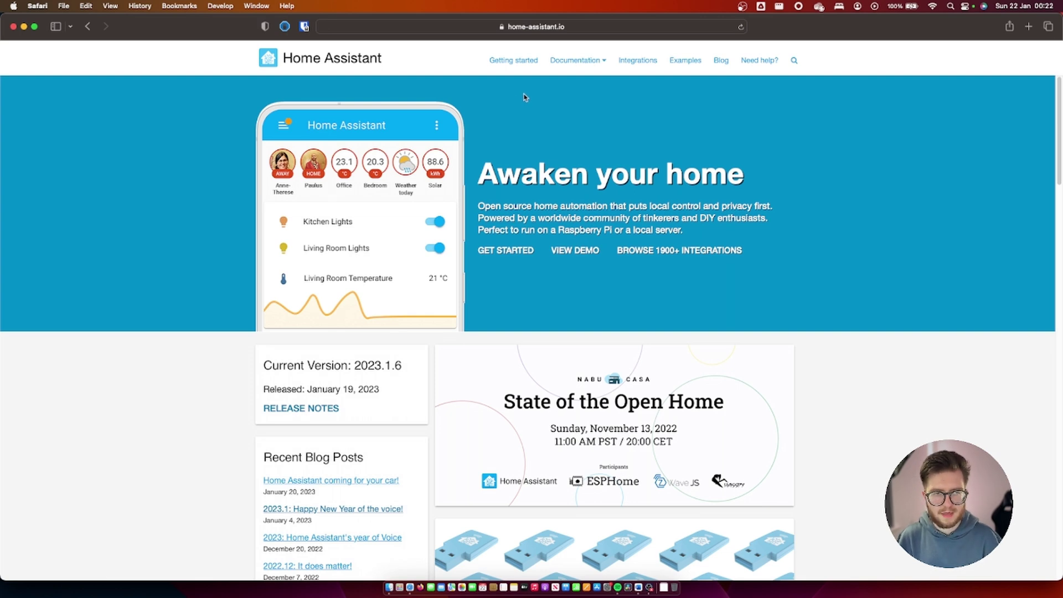
- Open the Raspberry Pi installation guide under Getting started > Installation
left_click(515, 61)
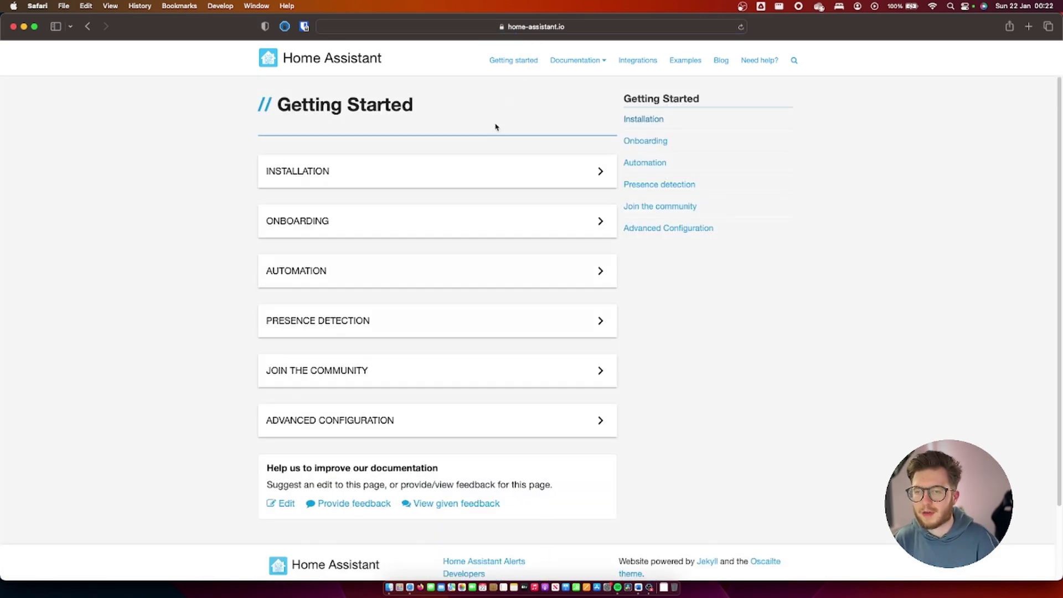
left_click(500, 181)
scroll(493, 211, "down", 8)
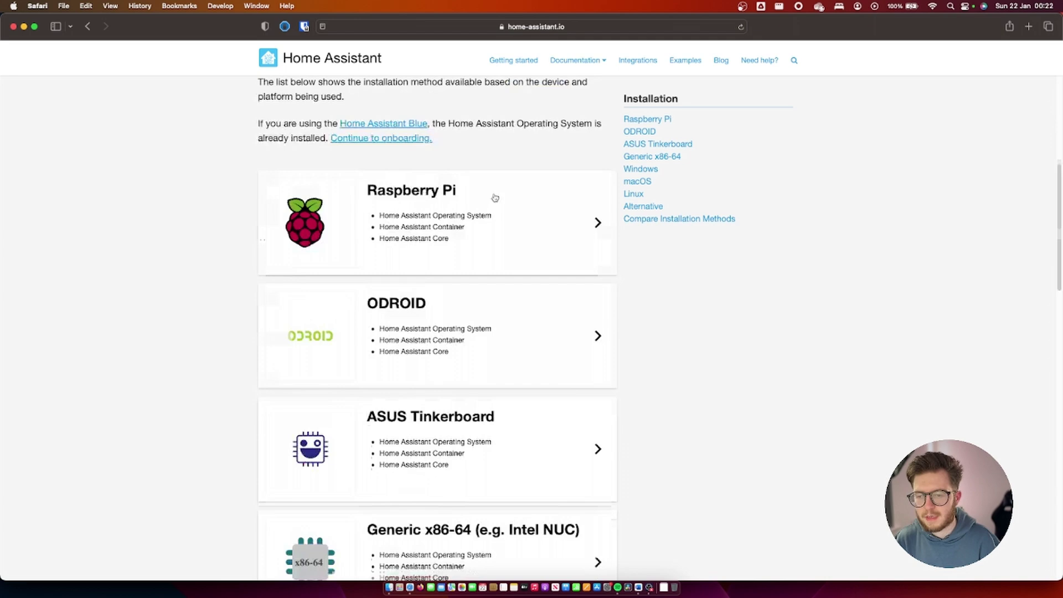
left_click(515, 188)
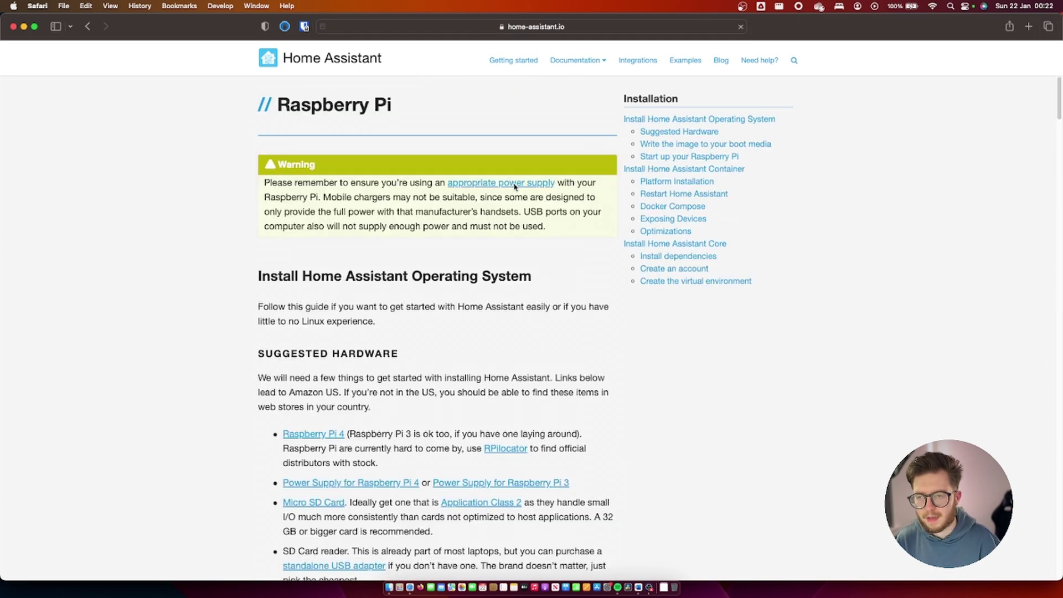
- Copy the Raspberry Pi 4 Home Assistant OS image URL from the guide
scroll(570, 244, "down", 10)
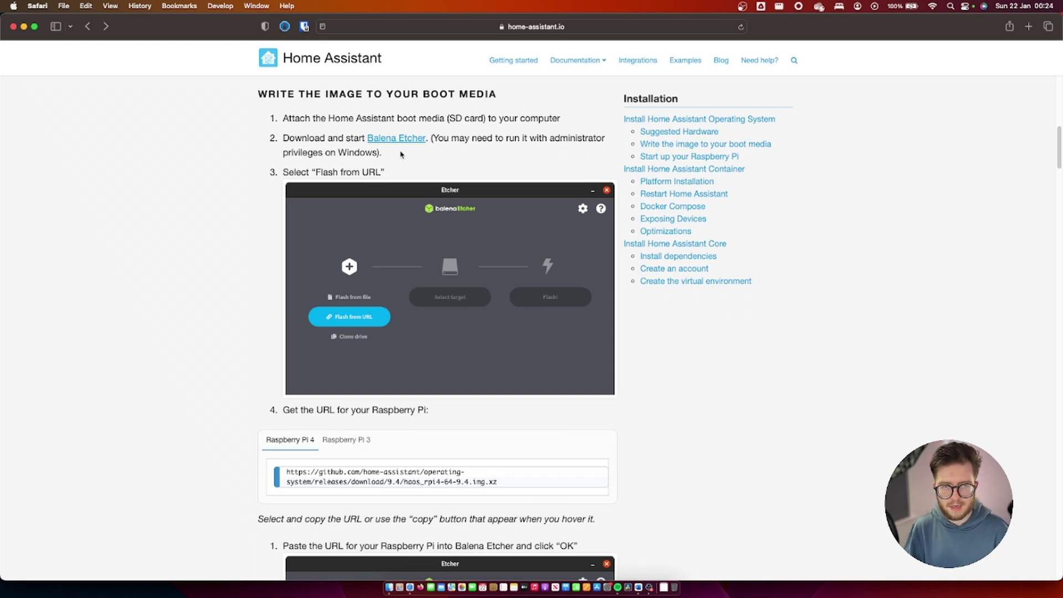
scroll(363, 208, "down", 5)
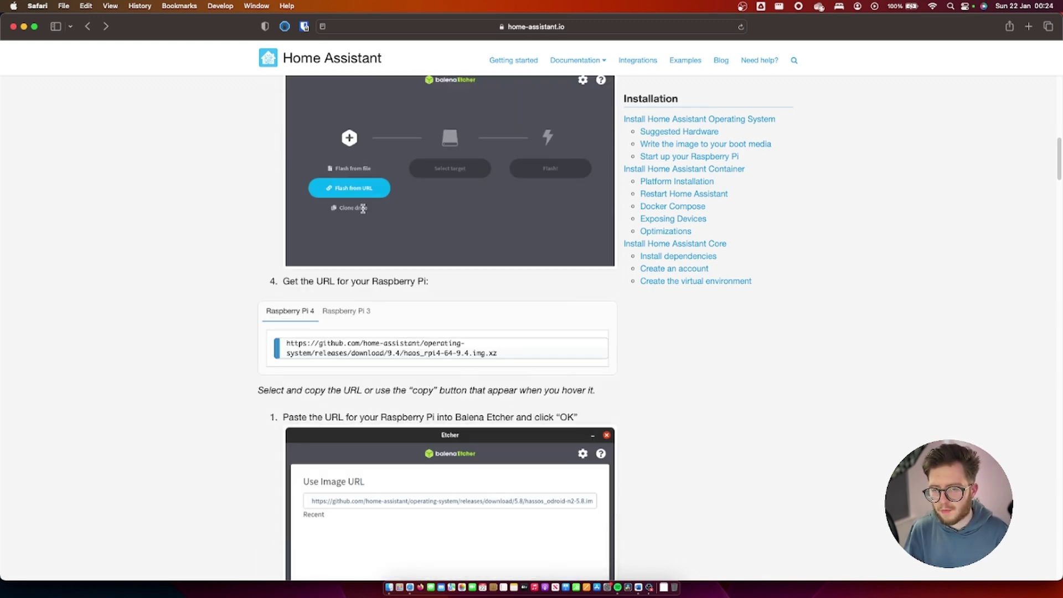
scroll(355, 230, "down", 1)
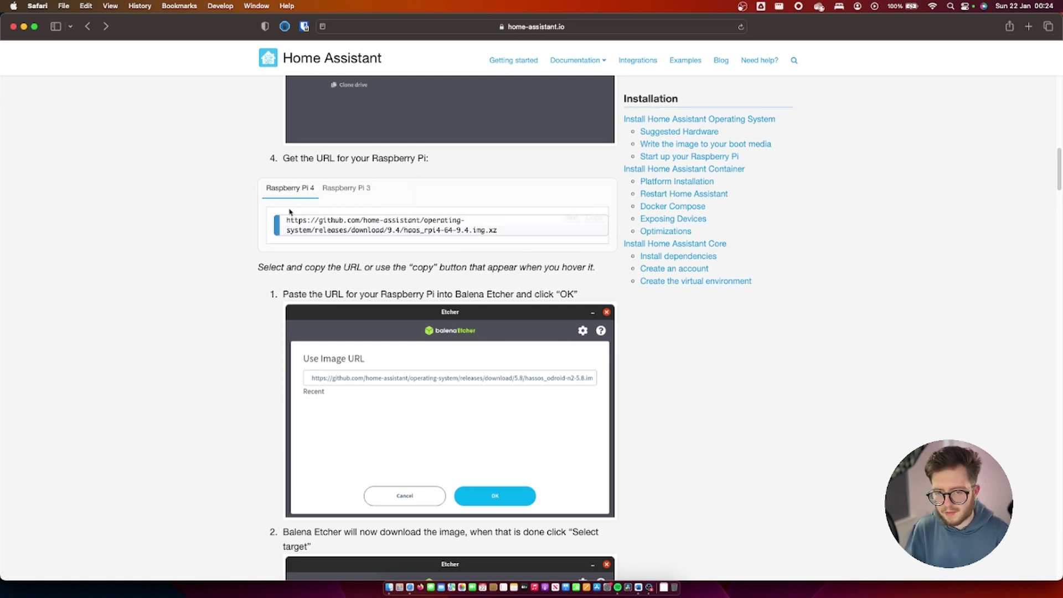
left_click_drag(284, 220, 515, 226)
key("super+c")
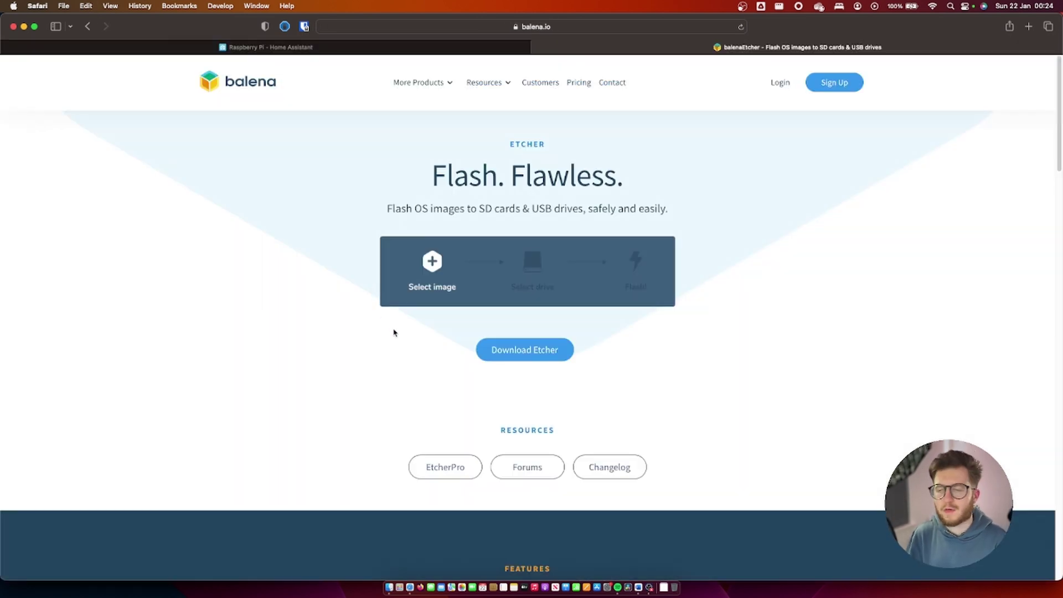
- Download balenaEtcher for macOS from the balena site, allowing the Safari download
scroll(557, 347, "down", 1)
left_click(557, 347)
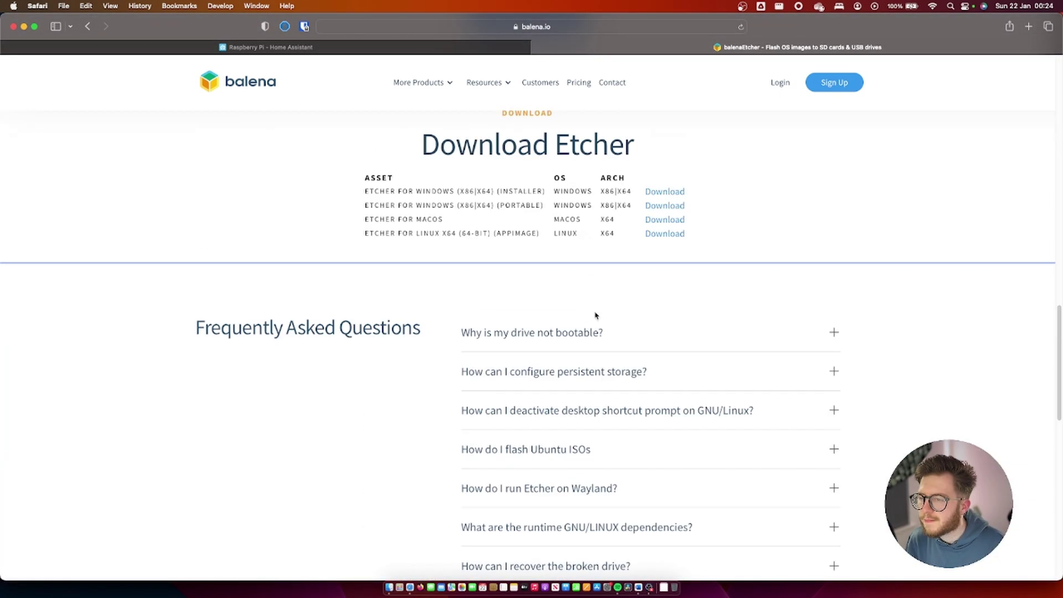
left_click(671, 220)
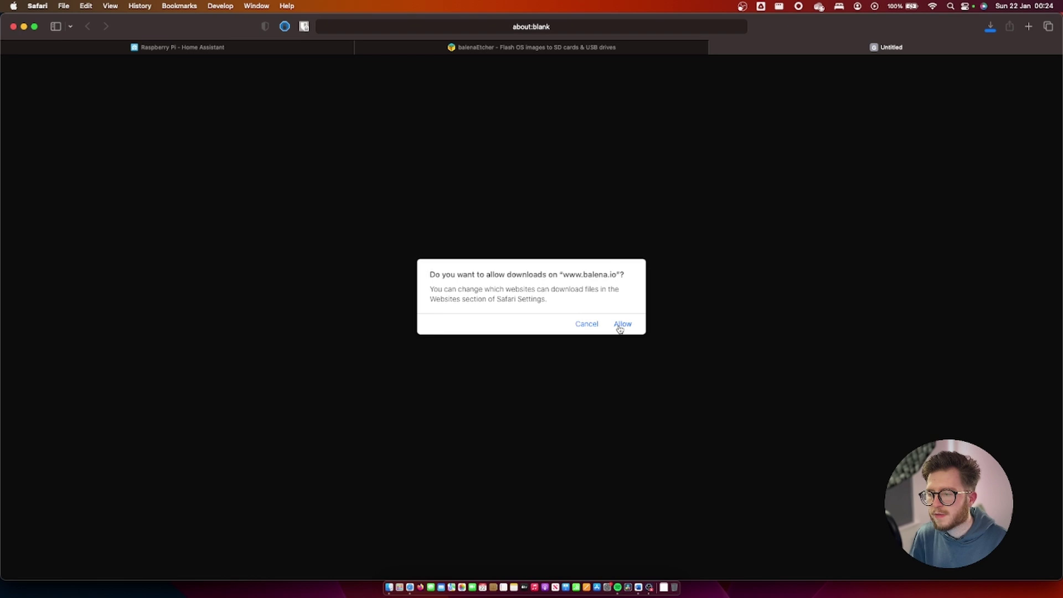
left_click(621, 324)
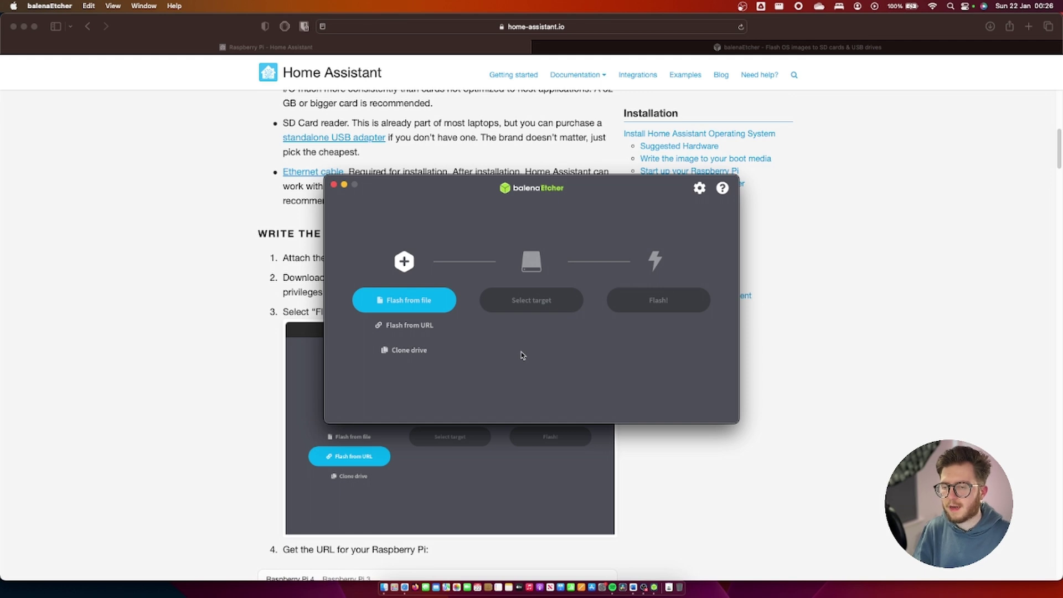
- Load the copied Raspberry Pi 4 image URL in balenaEtcher's Flash from URL
left_click(431, 332)
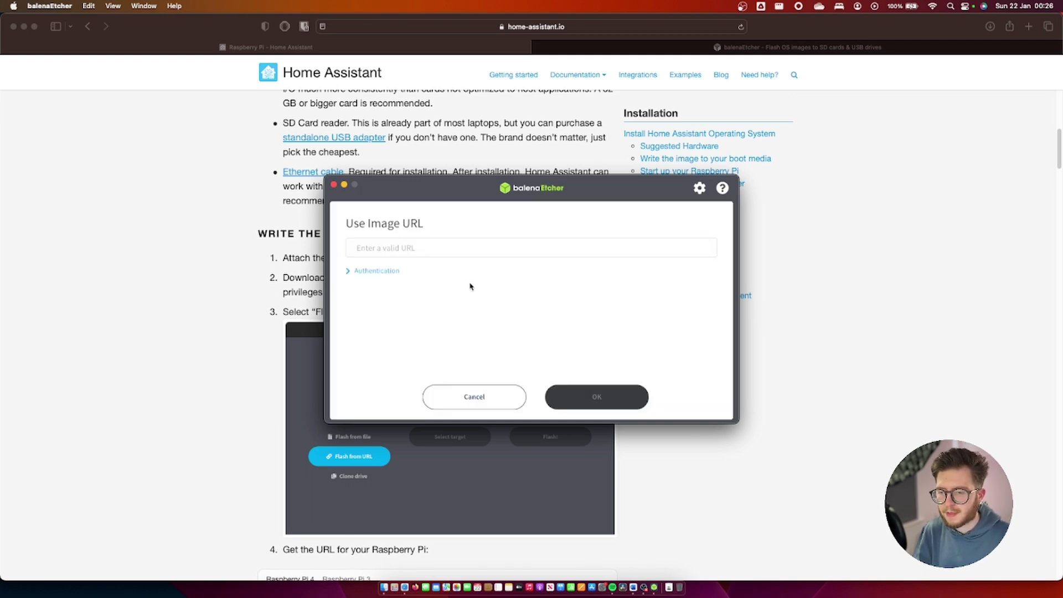
left_click(515, 247)
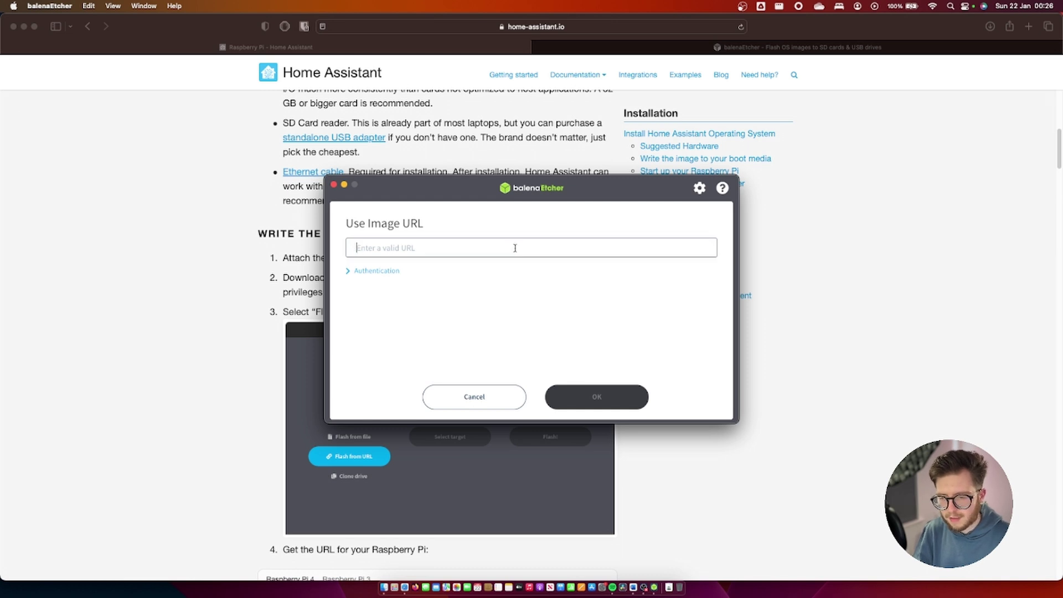
key("super+v")
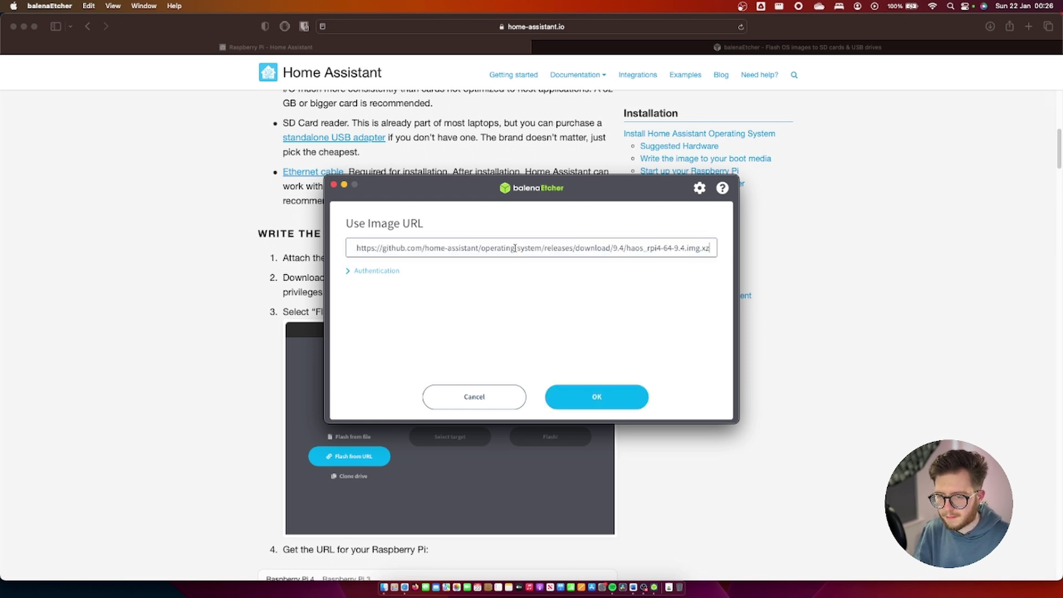
left_click(619, 397)
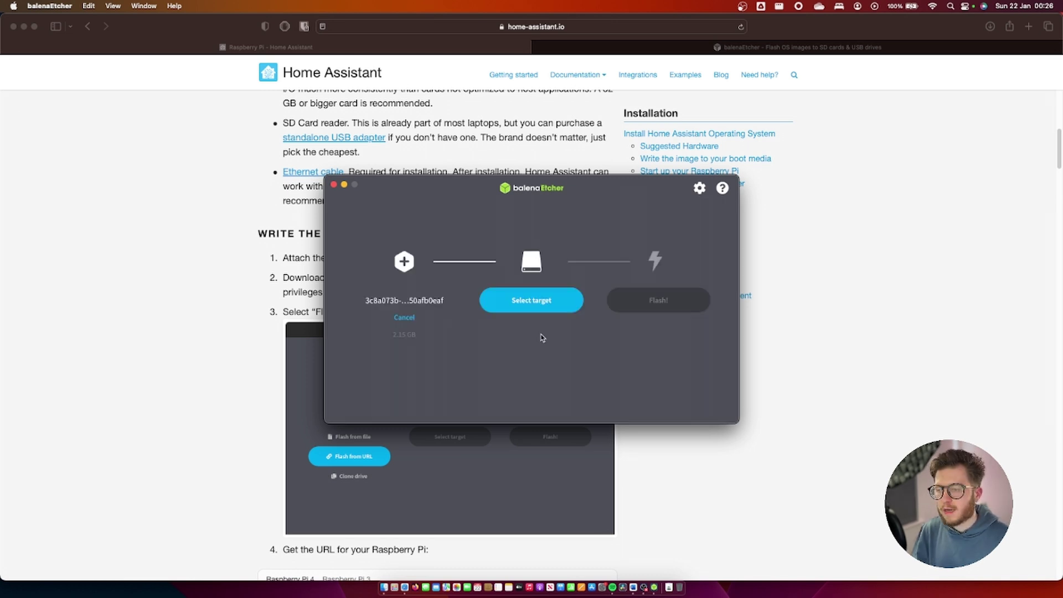
- Target the Apple SDXC Reader Media card and start flashing
left_click(570, 303)
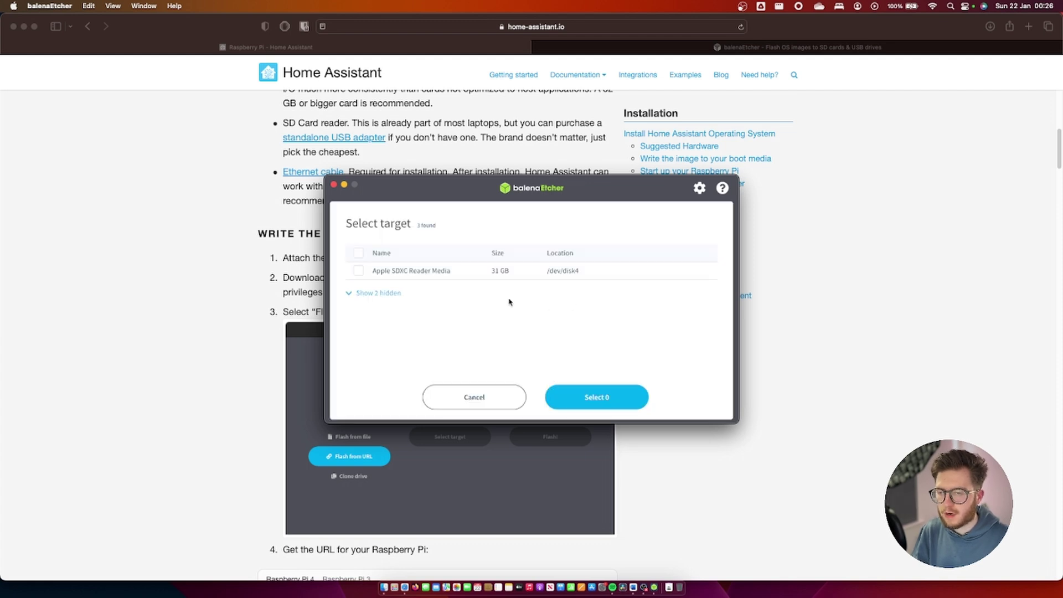
left_click(358, 270)
left_click(637, 398)
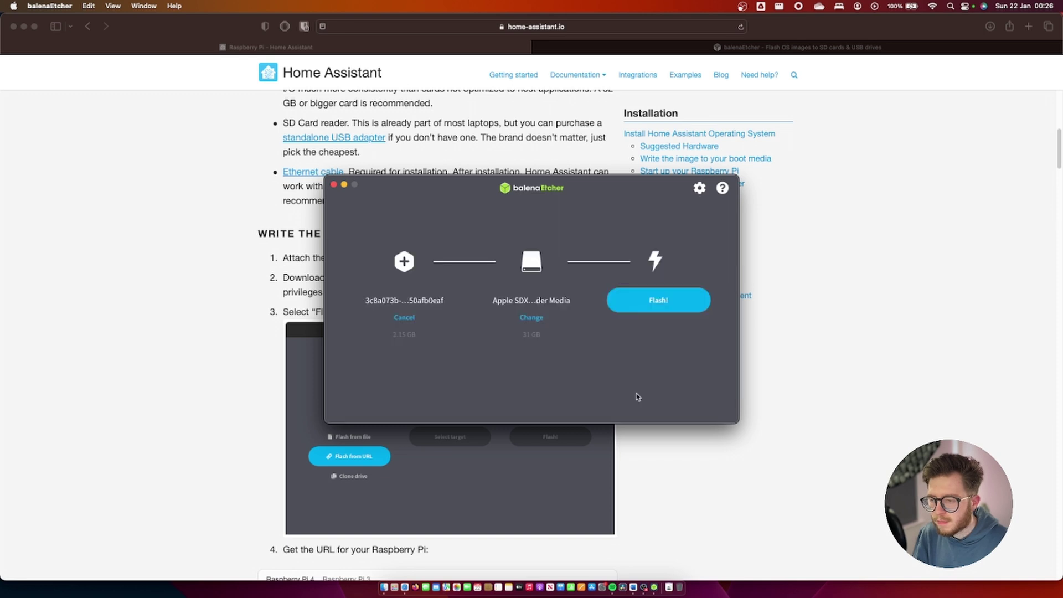
left_click(692, 301)
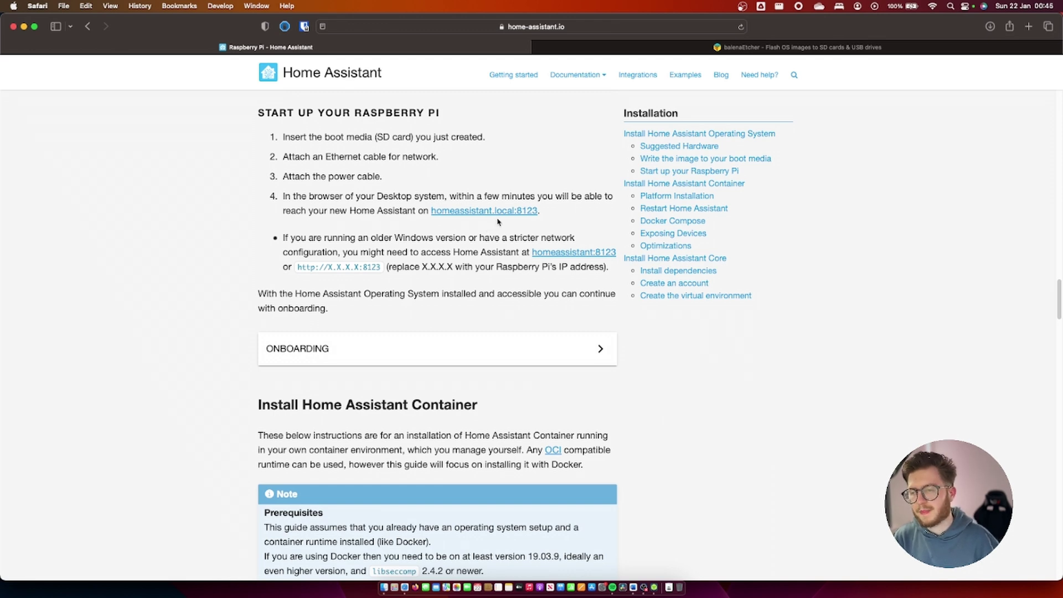
- Open the homeassistant.local:8123 link in a new Safari tab and switch to it
right_click(503, 216)
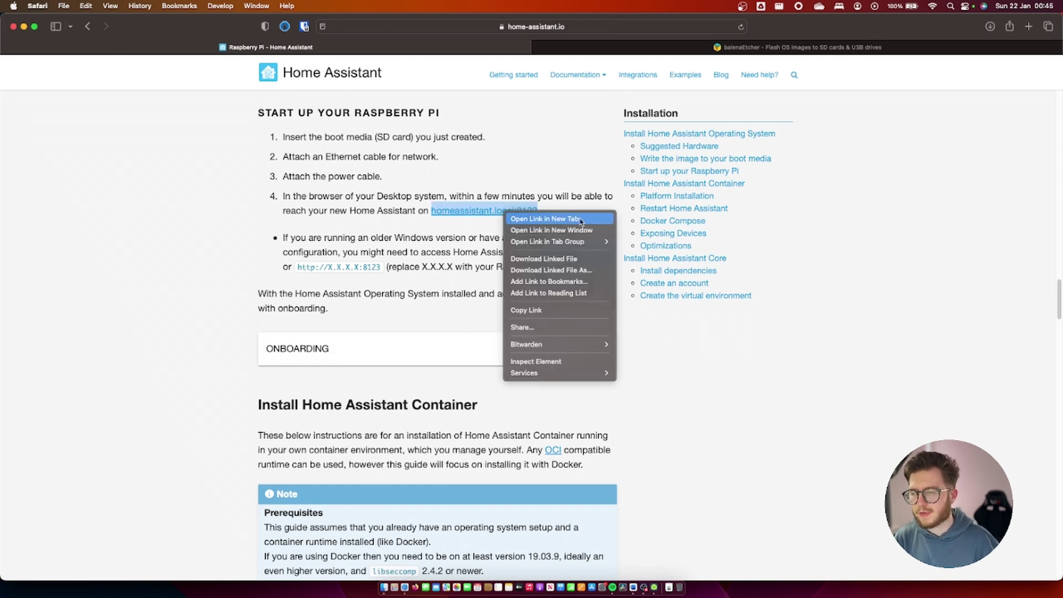
left_click(533, 220)
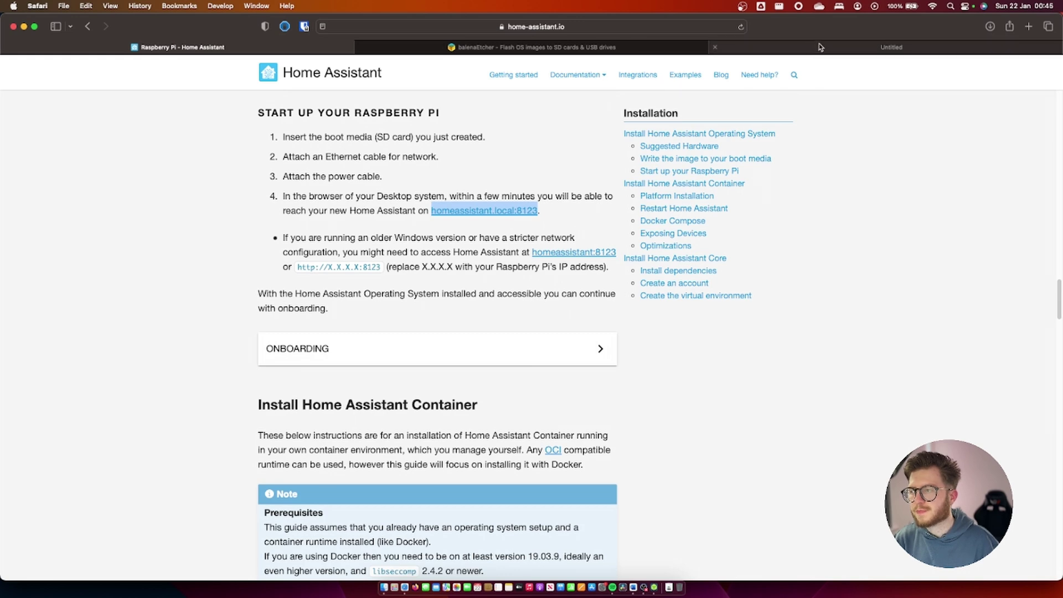
left_click(833, 47)
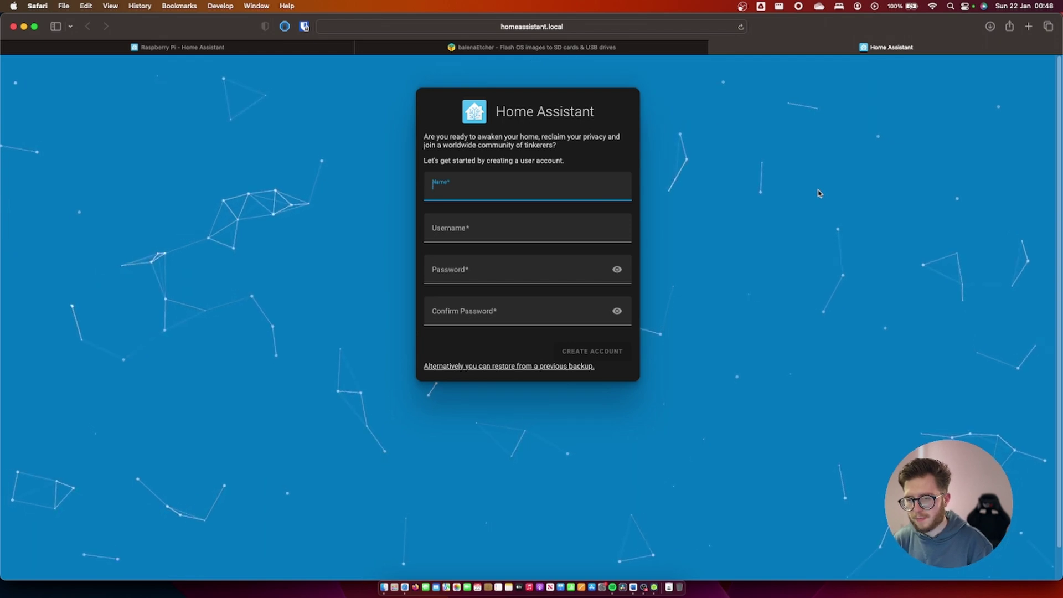
- Create the first account named User with a password and matching confirmation
key("super+equal")
key("super+equal")
key("super+equal")
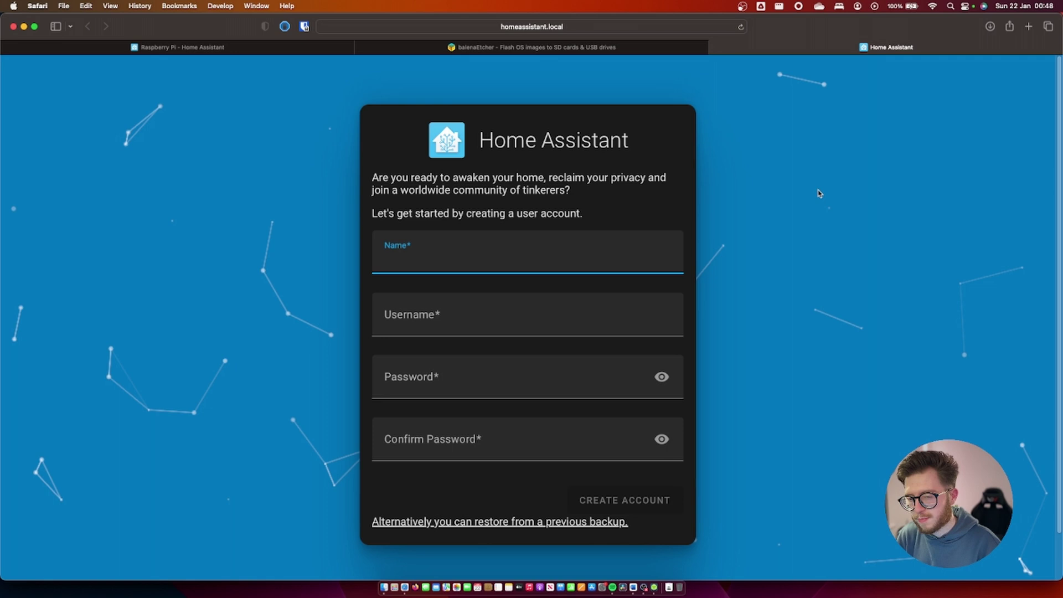
type("Us")
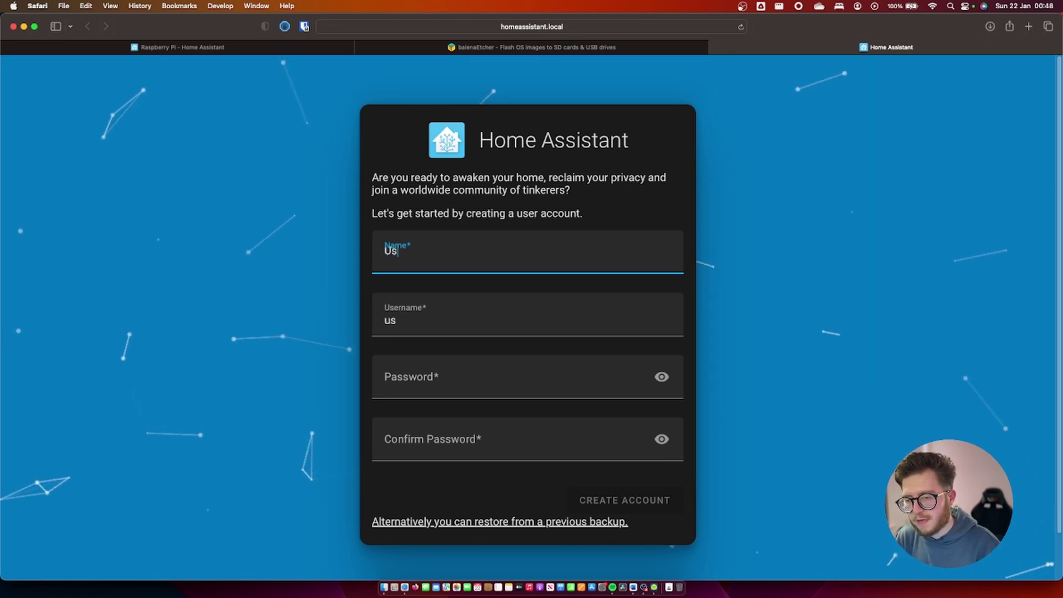
type("er")
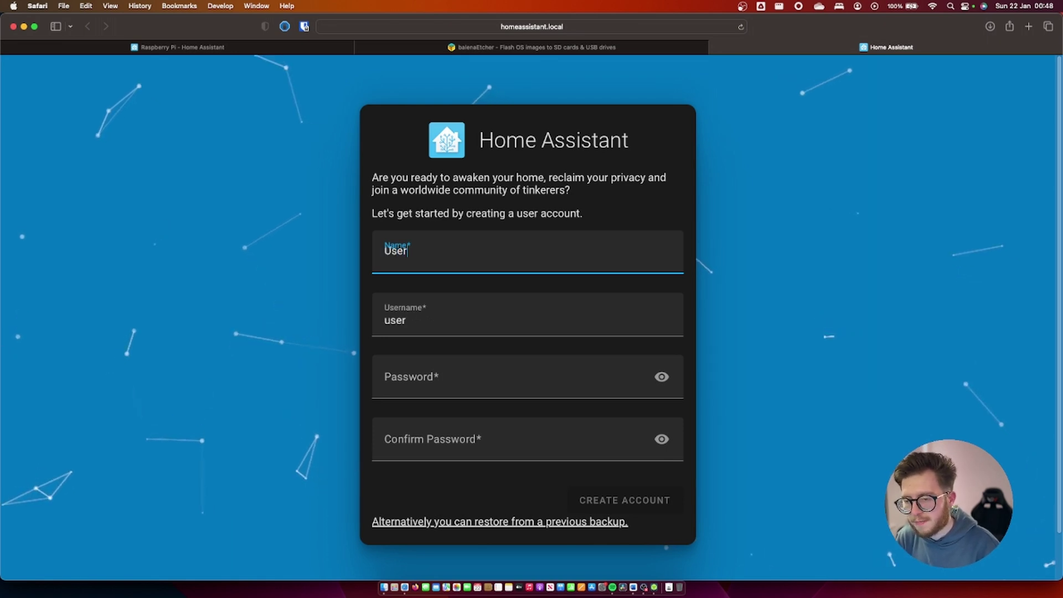
left_click(579, 375)
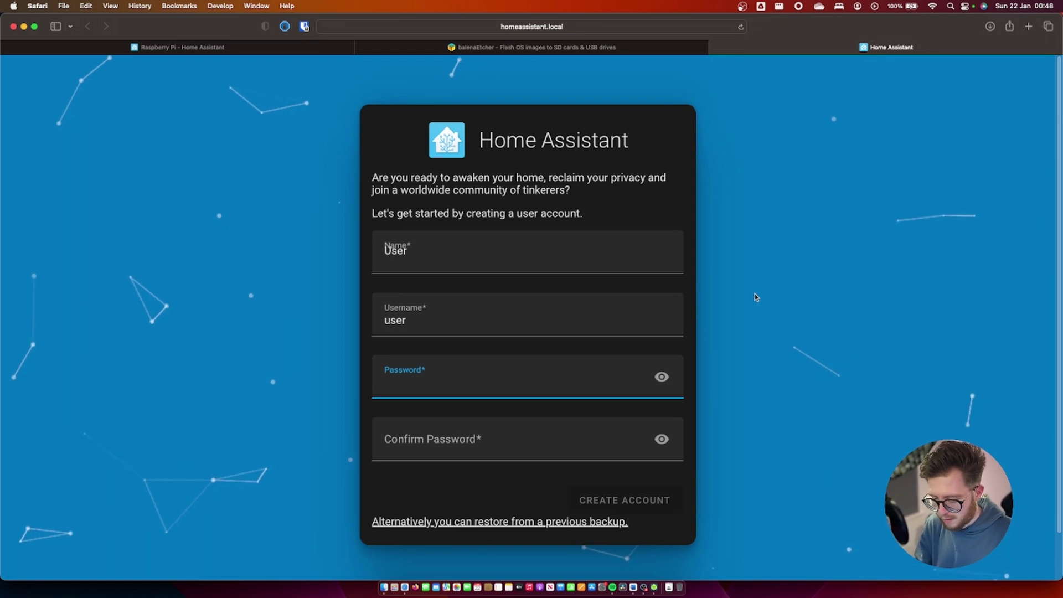
key("super+v")
key("Tab")
key("super+v")
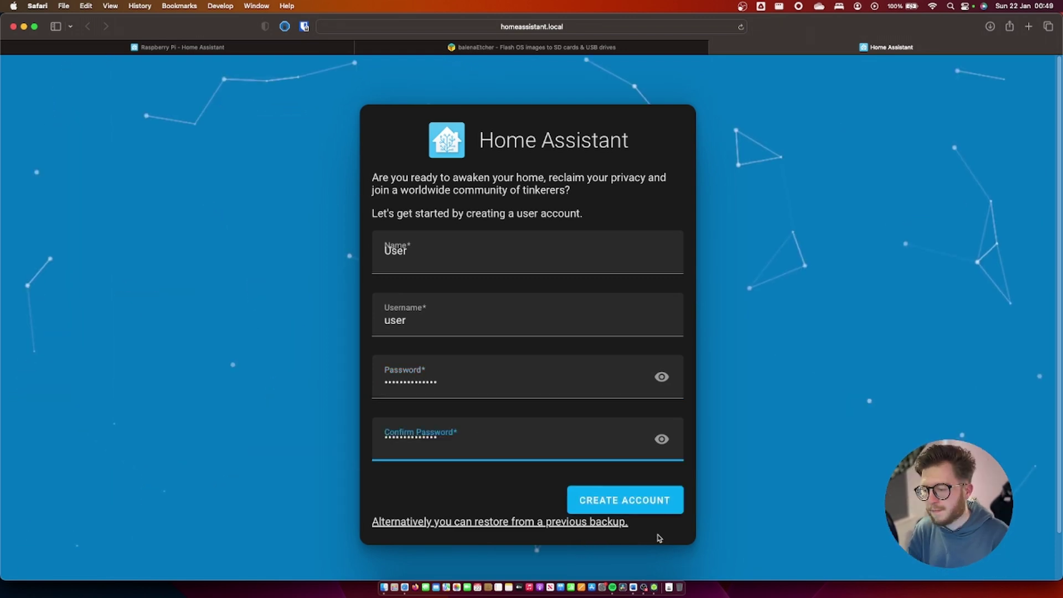
left_click(674, 503)
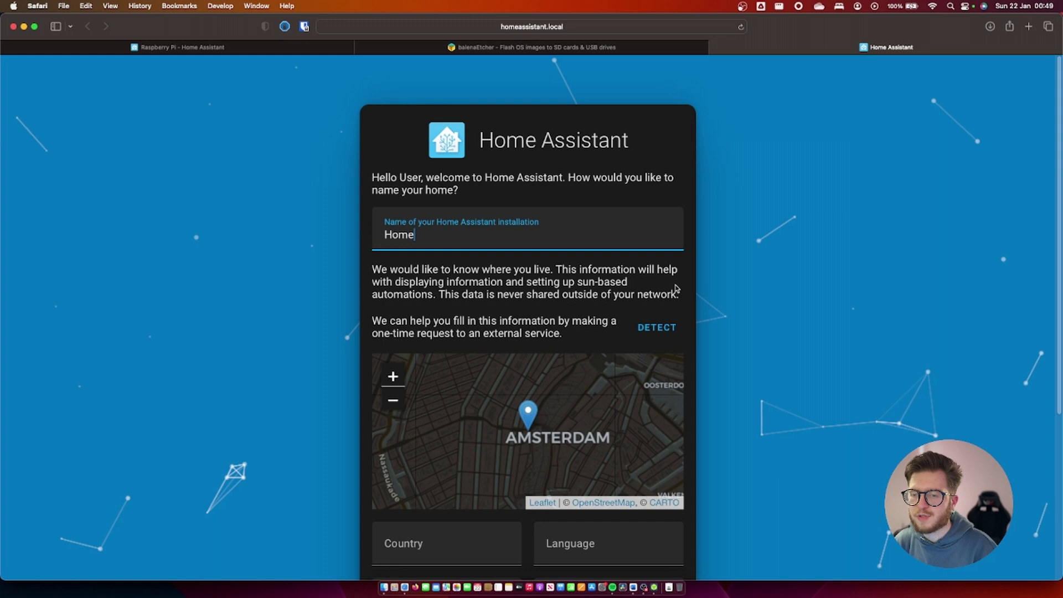
- Accept the location and analytics defaults and finish onboarding to the Overview dashboard
scroll(686, 296, "down", 5)
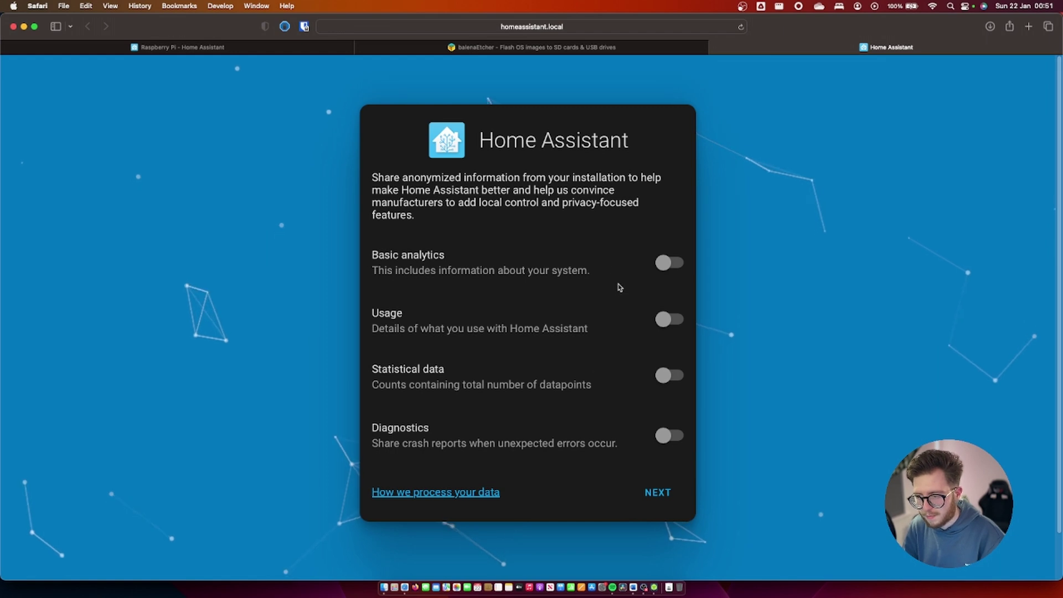
left_click(659, 492)
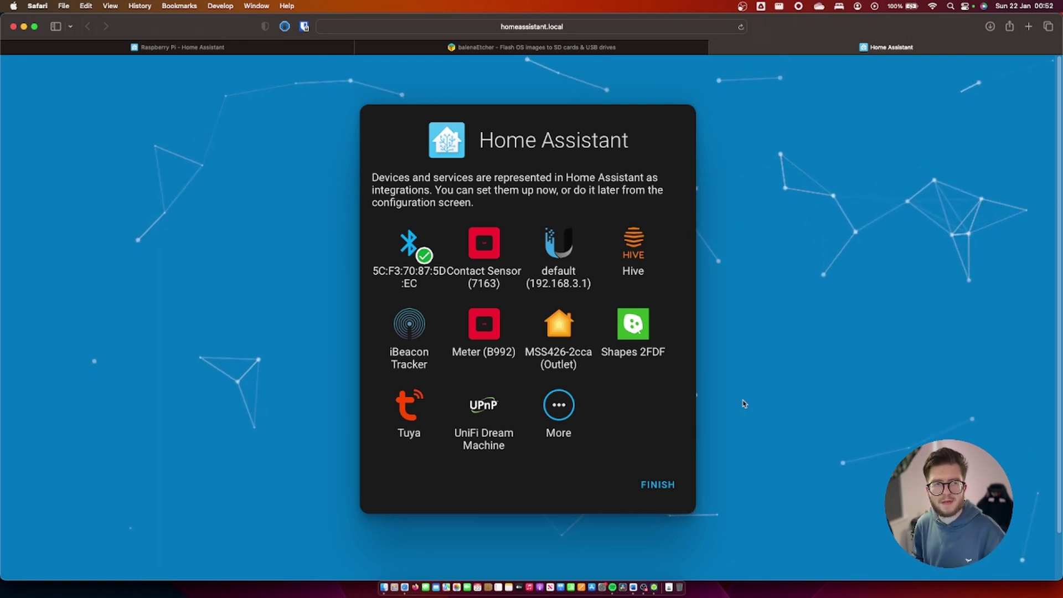
left_click(665, 486)
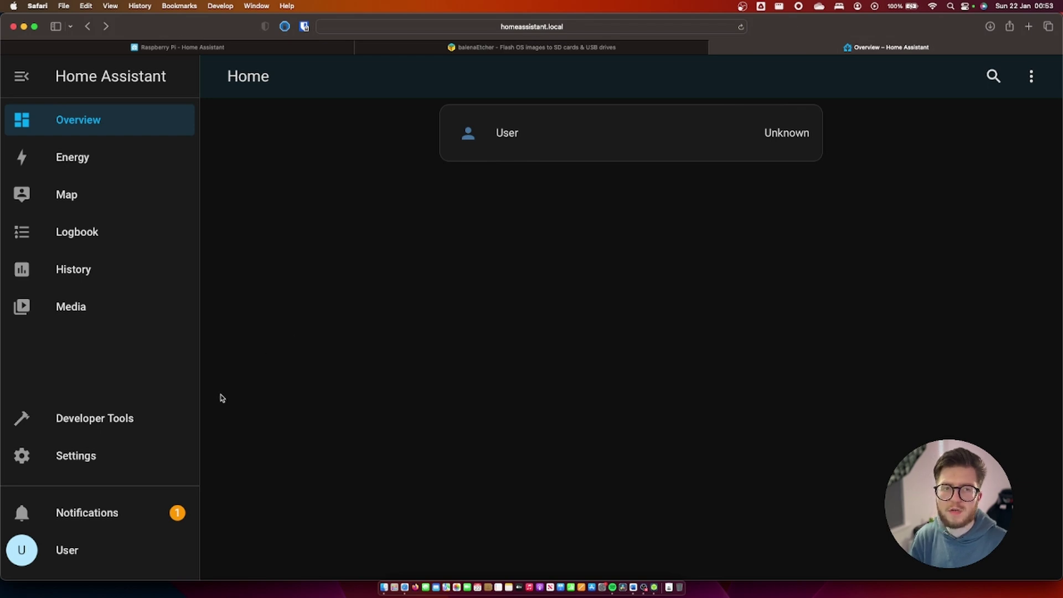
- Go to Settings > Devices & Services to view discovered integrations such as Hive
left_click(161, 455)
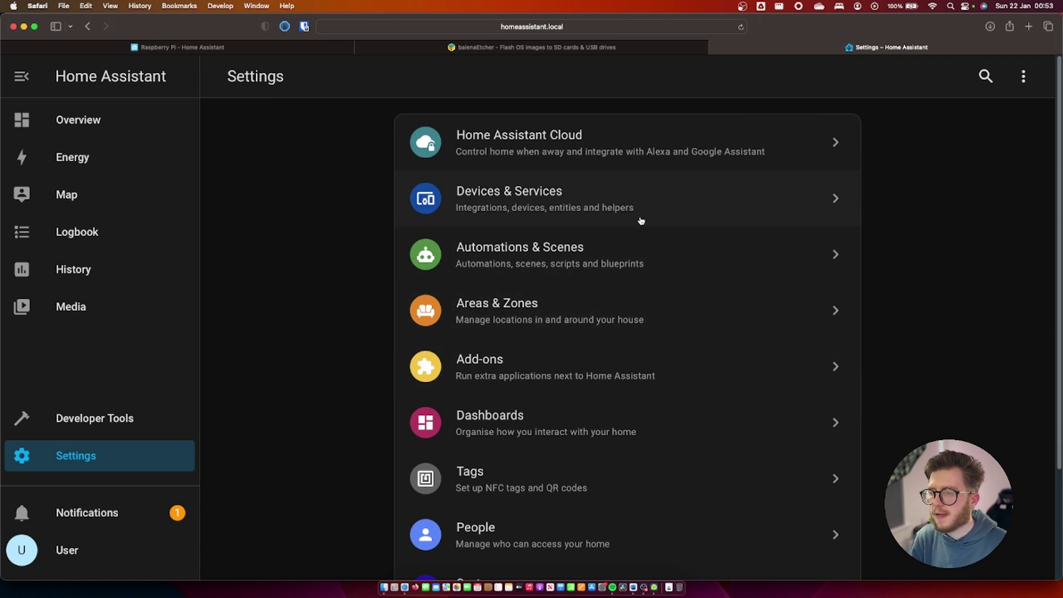
left_click(674, 198)
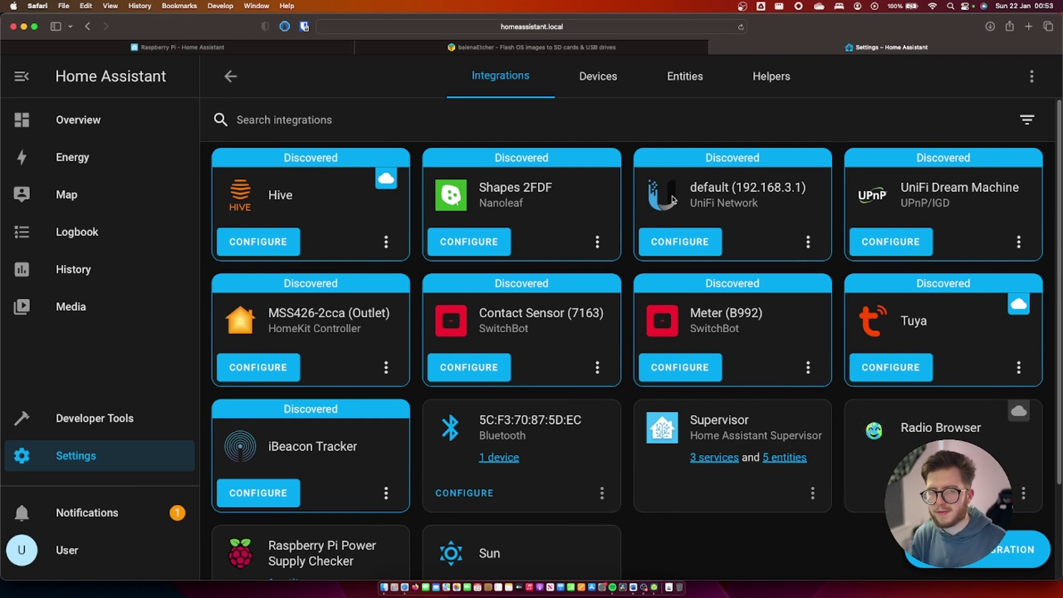
left_click(708, 137)
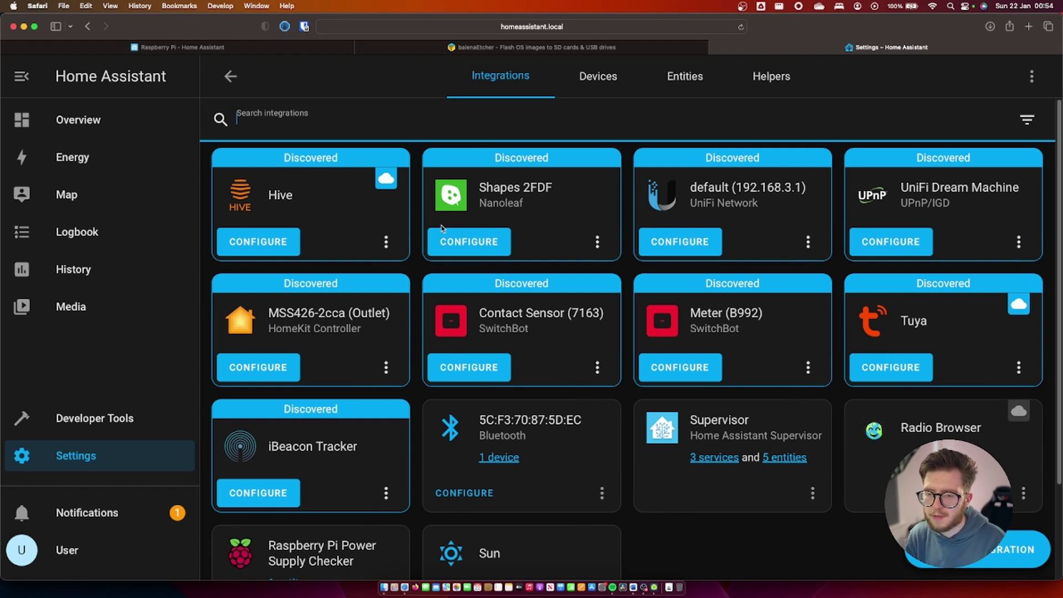
- Set up the discovered Hive integration with the device name Heating System
left_click(266, 246)
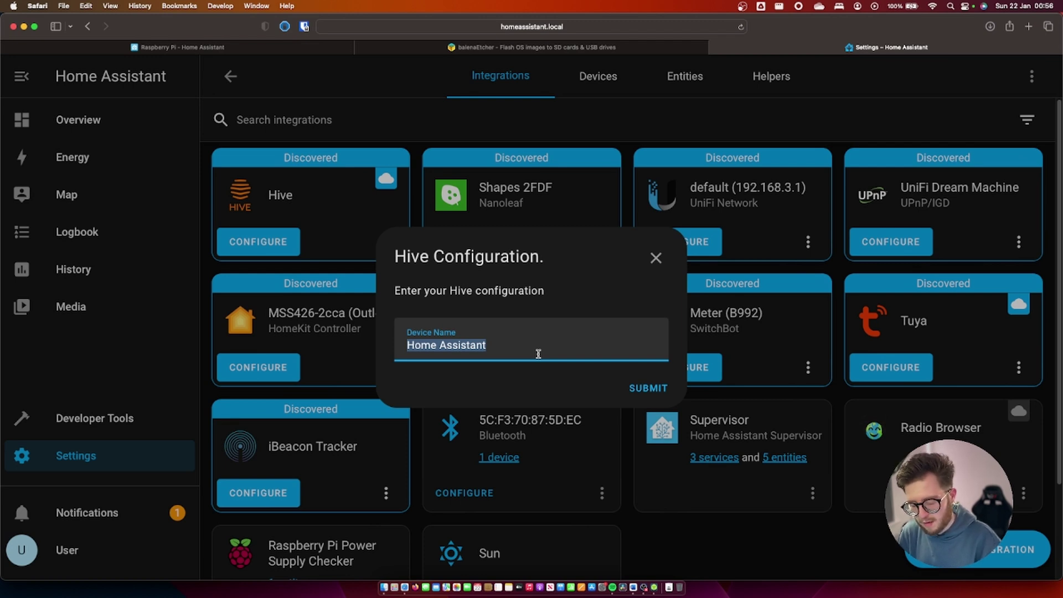
type("Heating S")
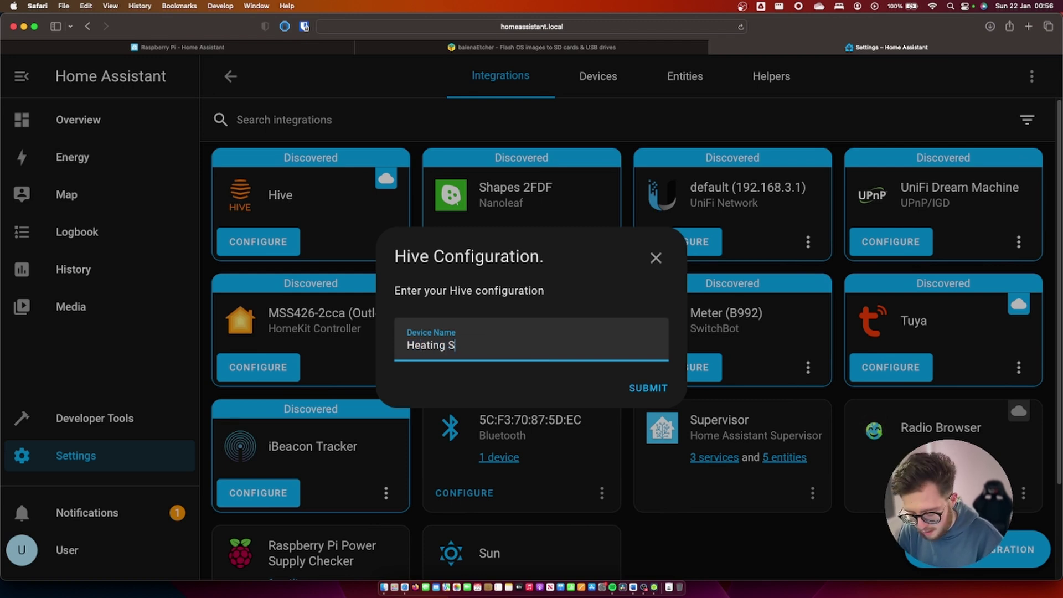
type("ystem")
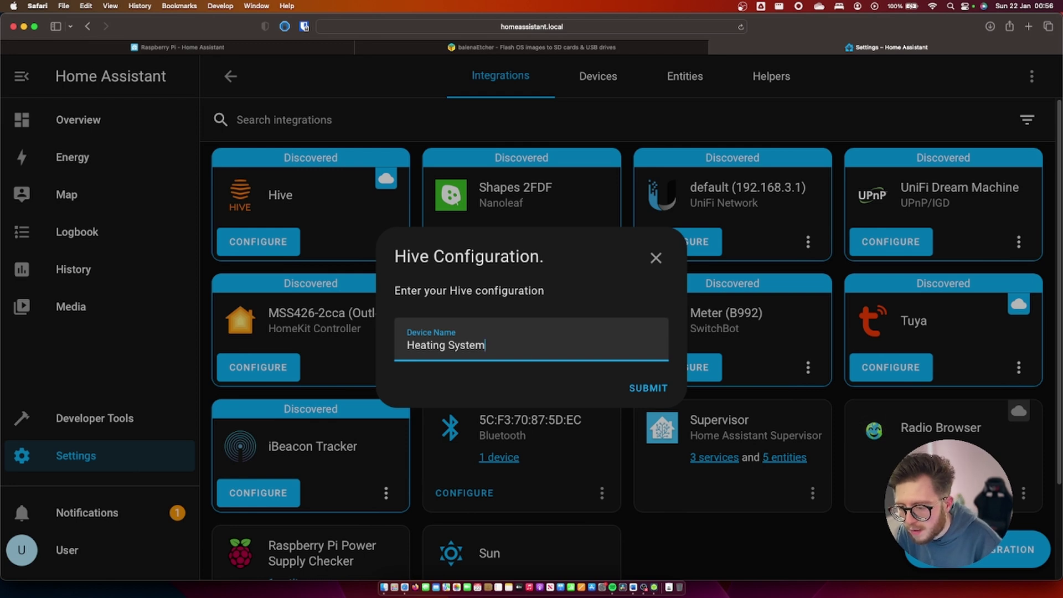
key("Return")
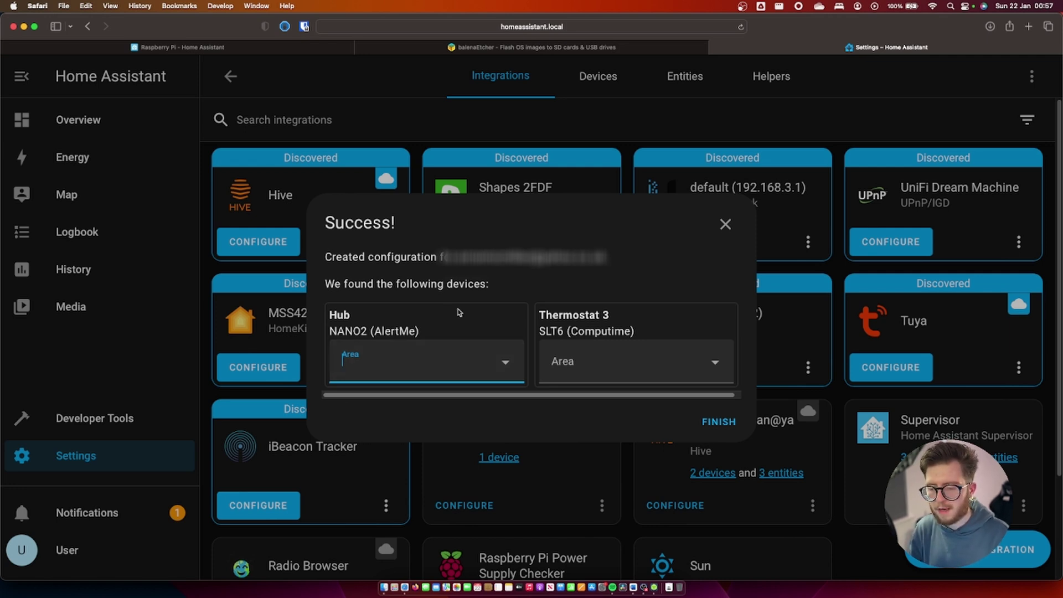
- Create a new area named Home and assign the Hive Hub to it
left_click(456, 357)
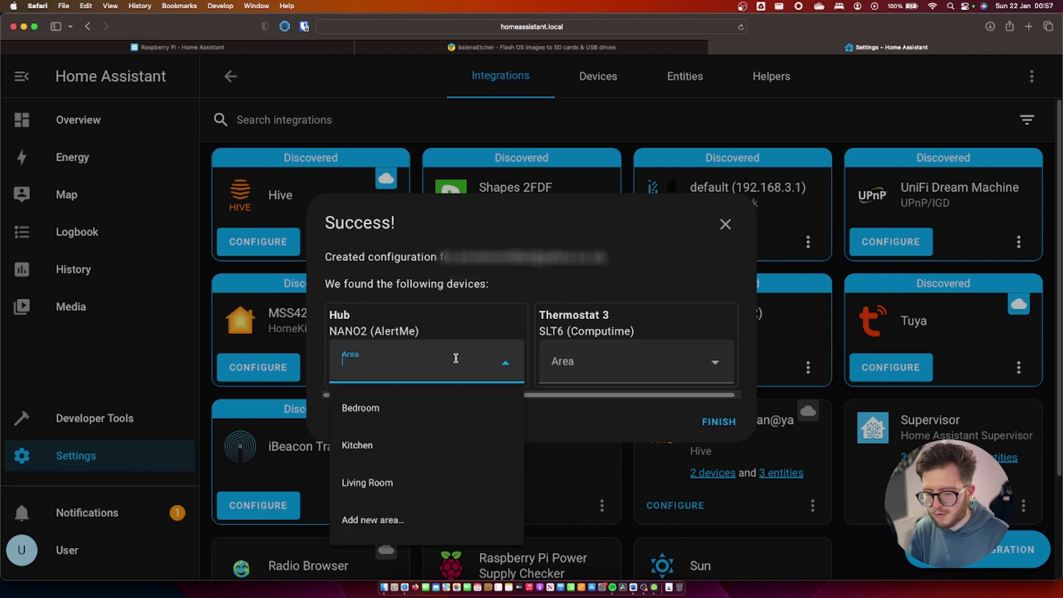
left_click(460, 520)
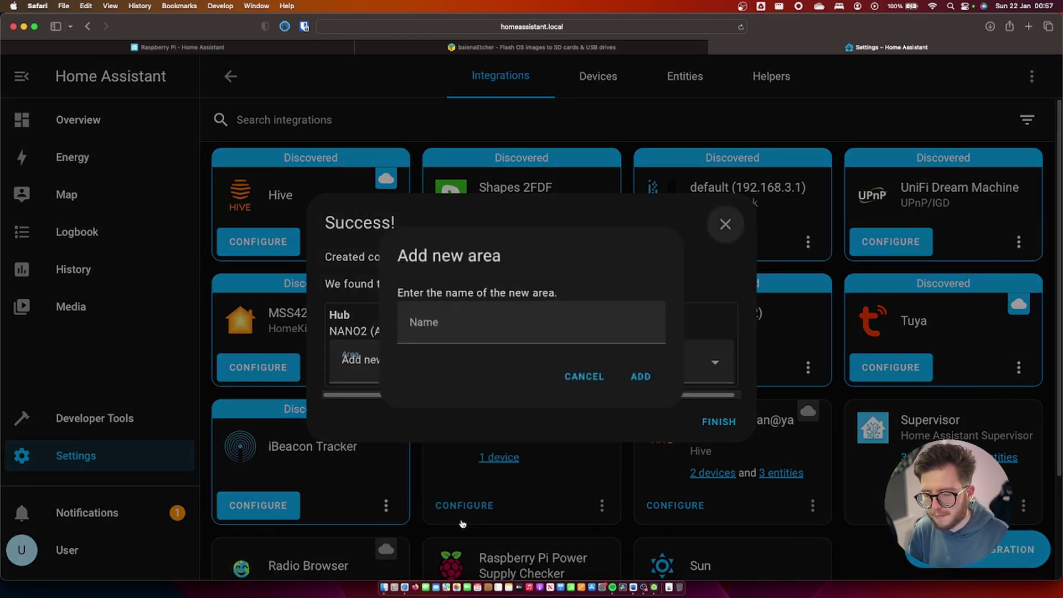
type("Home")
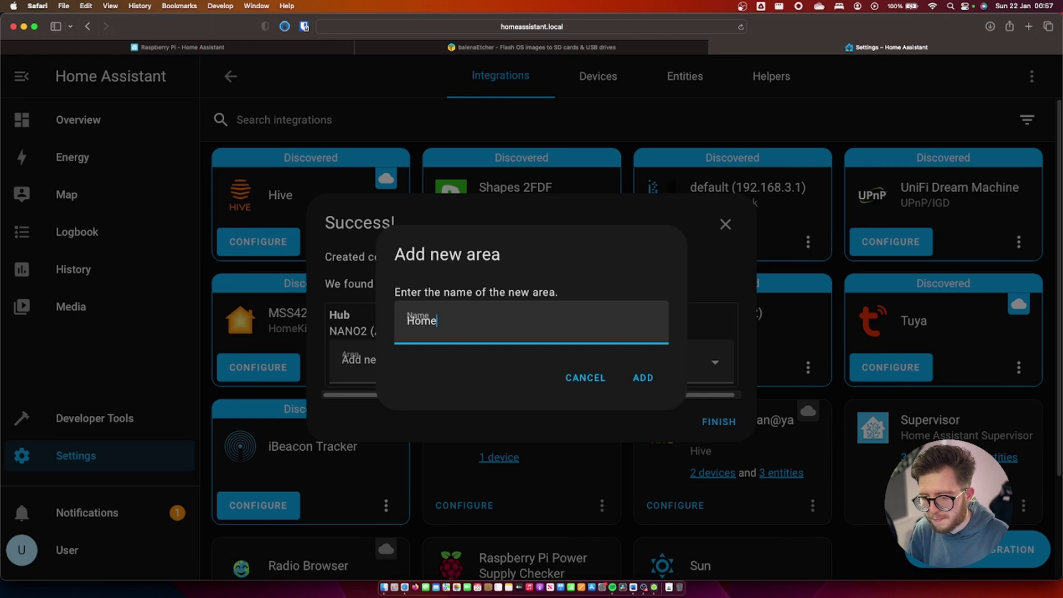
key("Return")
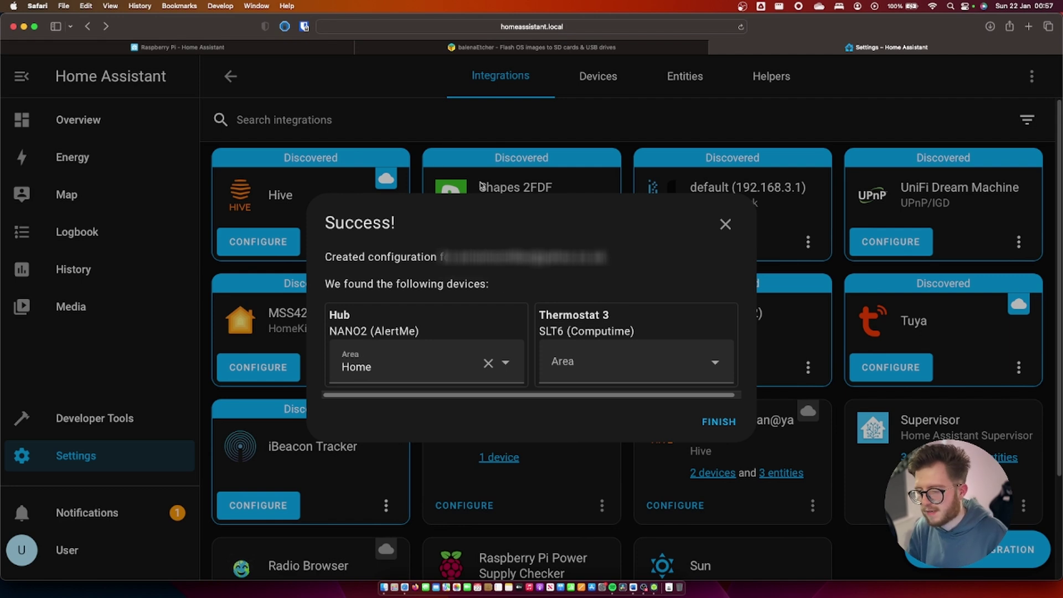
- Assign Thermostat 3 to the Home area and finish the Hive setup
left_click(605, 357)
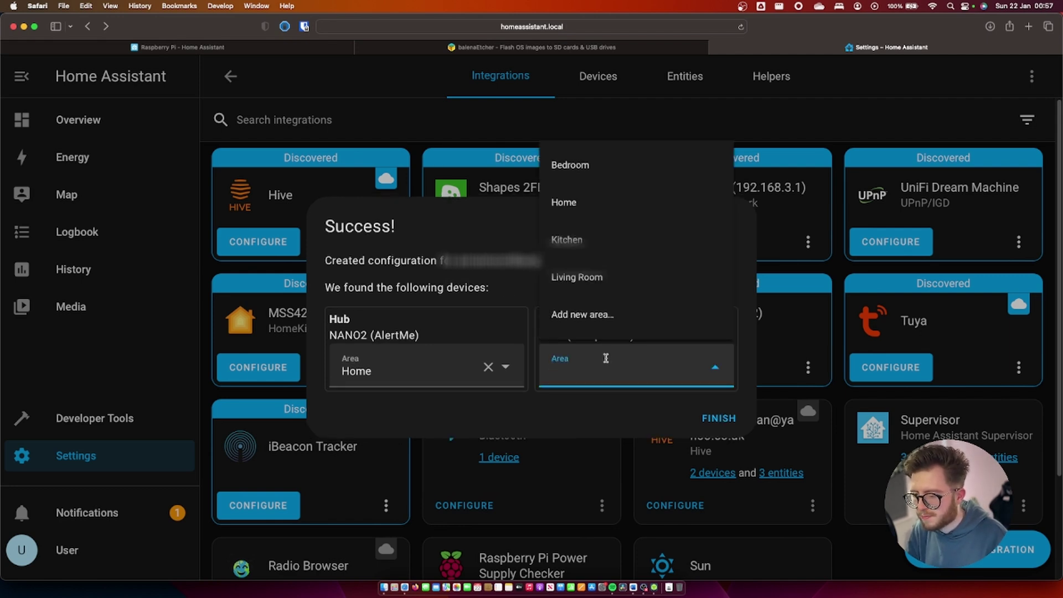
left_click(717, 370)
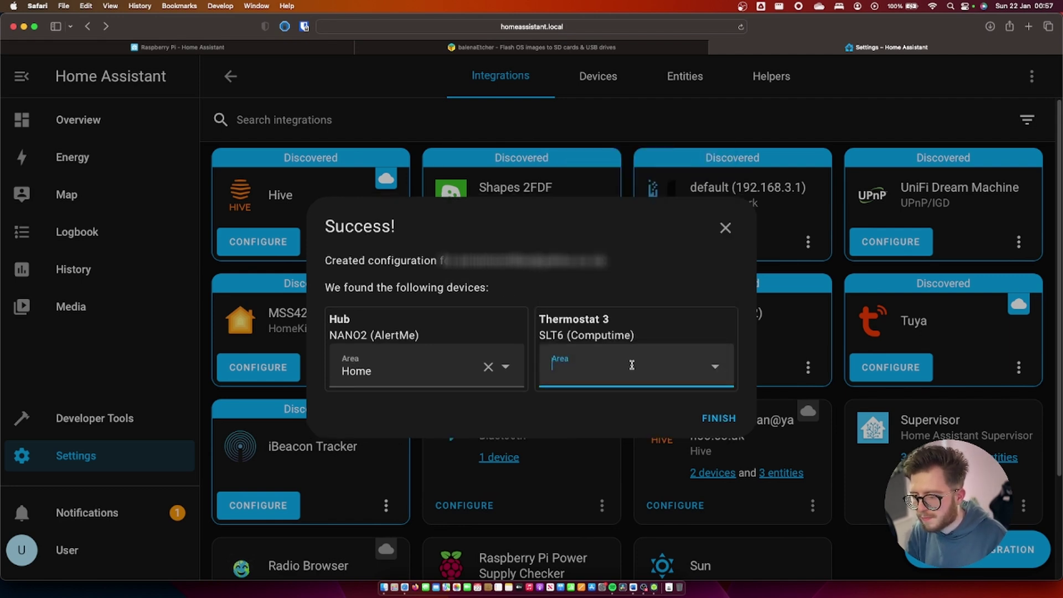
left_click(717, 366)
left_click(632, 216)
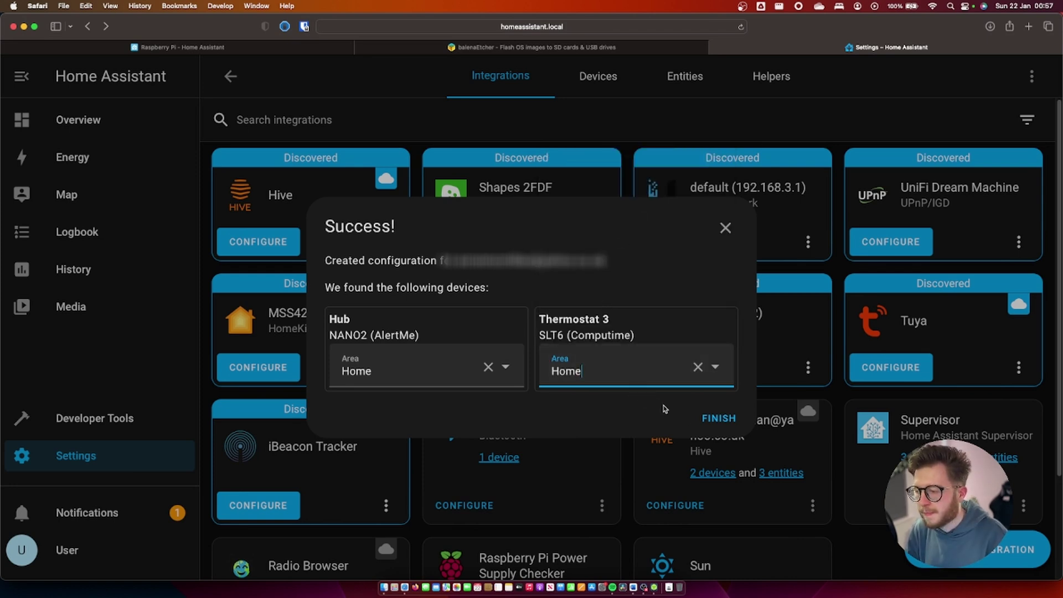
left_click(734, 422)
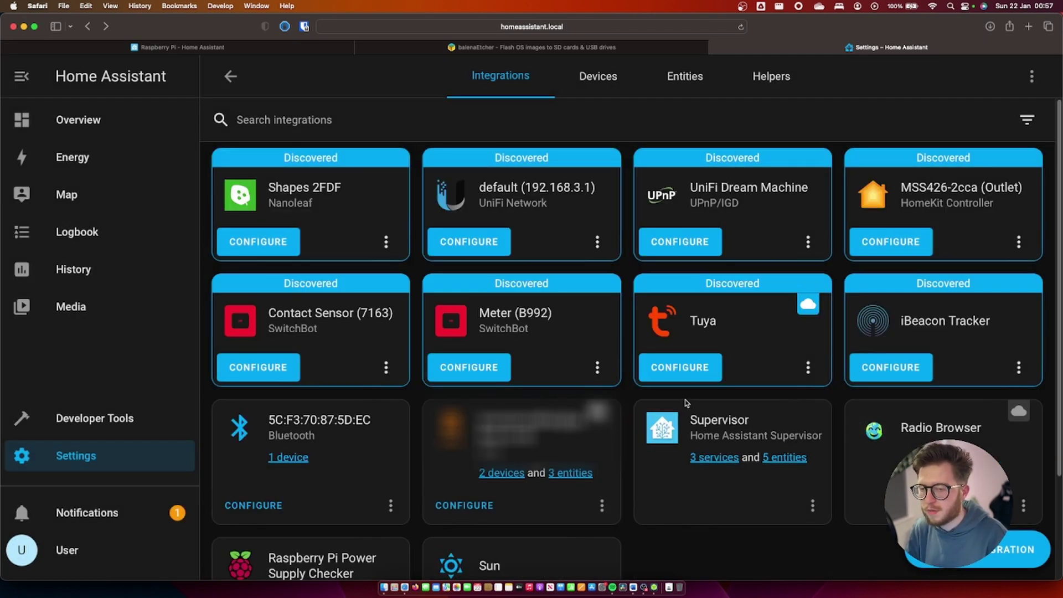